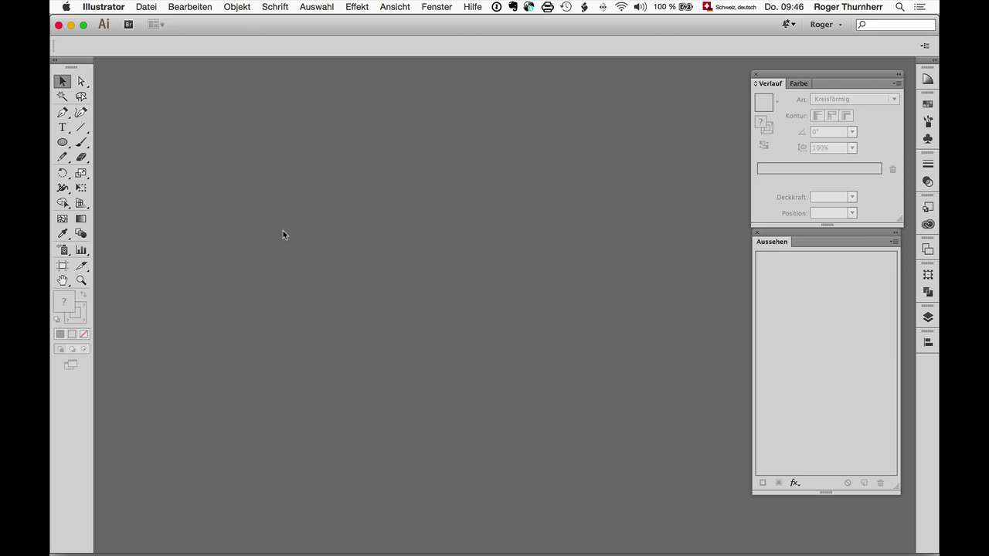
# Create a new A4 landscape CMYK document at 297 × 210 mm.
pyautogui.click(147, 6)
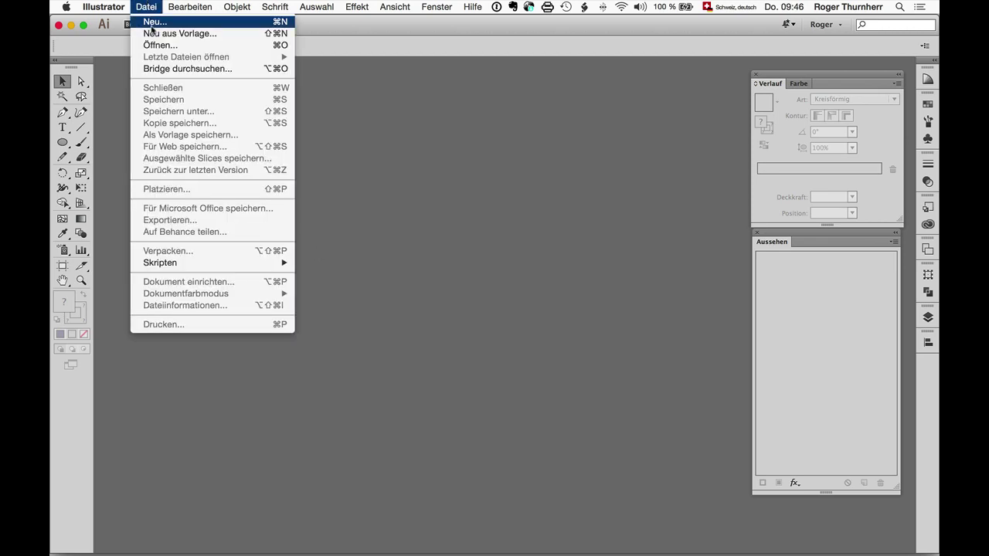
pyautogui.click(151, 22)
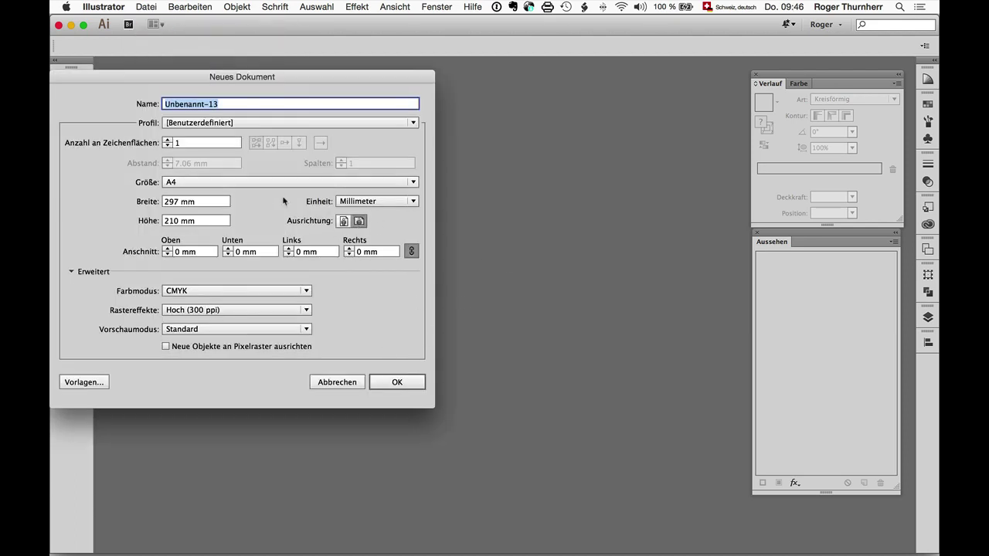
pyautogui.click(412, 383)
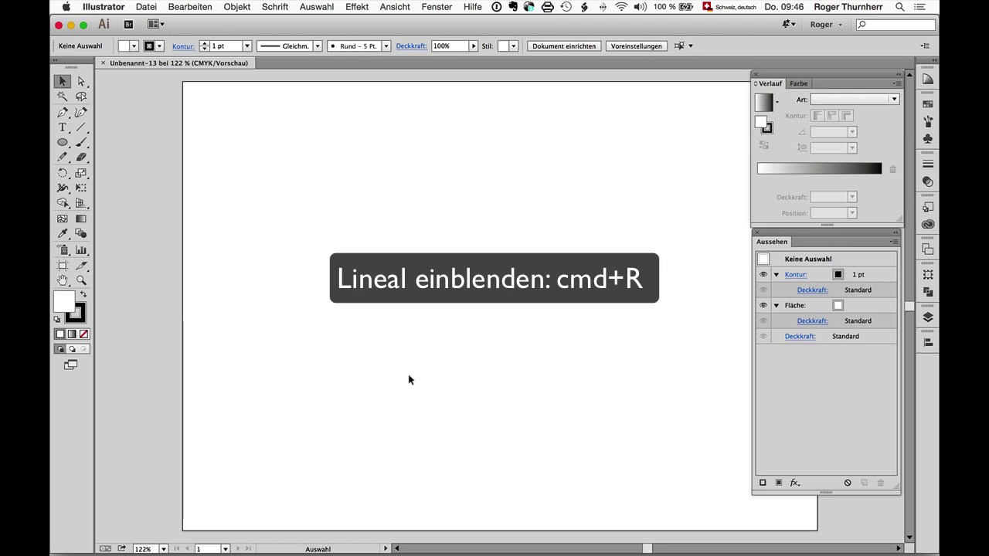
# Show the rulers and draw a small circle with the Ellipse tool.
pyautogui.press('super')
pyautogui.press('super+r')
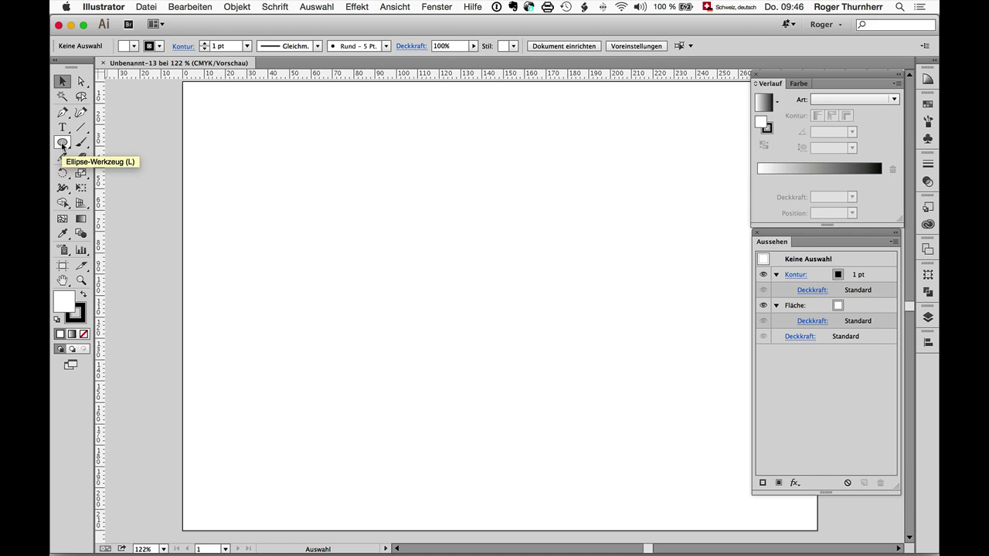
pyautogui.click(63, 143)
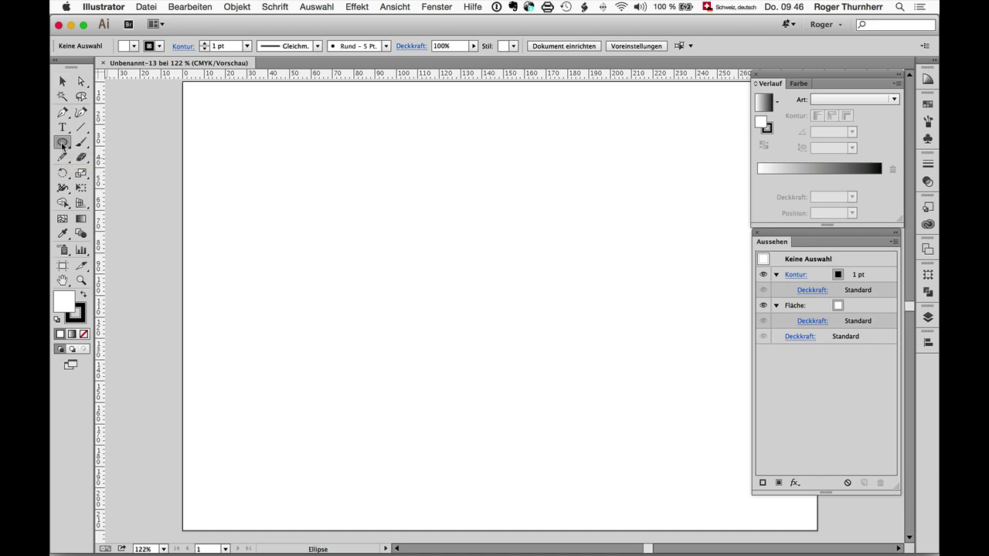
pyautogui.click(345, 195)
pyautogui.click(148, 151)
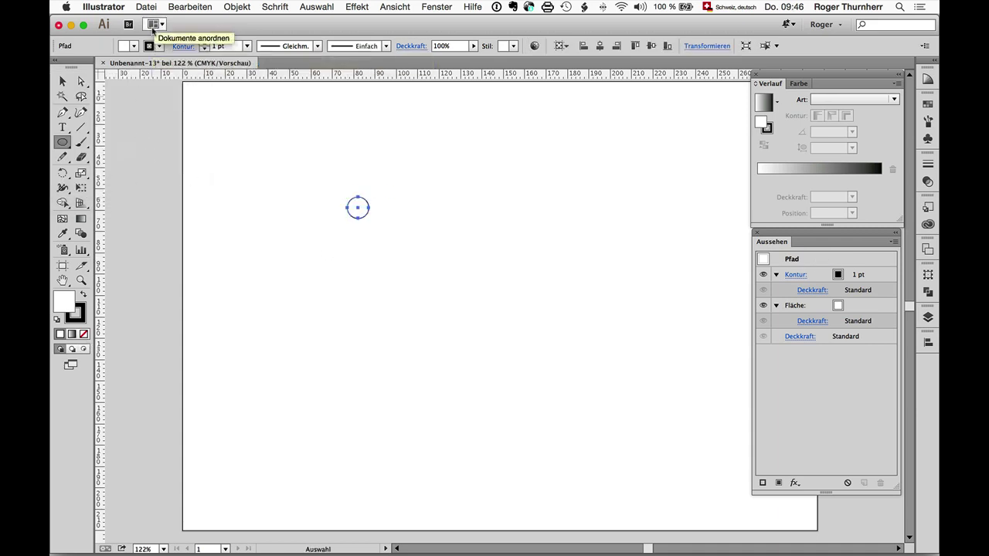
# Give the circle no stroke and a tan fill.
pyautogui.click(159, 47)
pyautogui.click(60, 66)
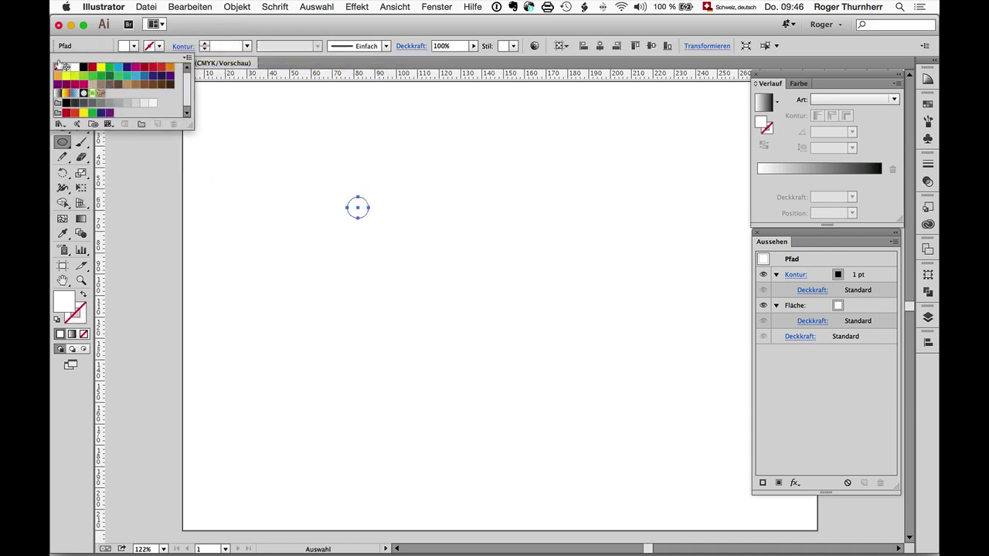
pyautogui.click(133, 46)
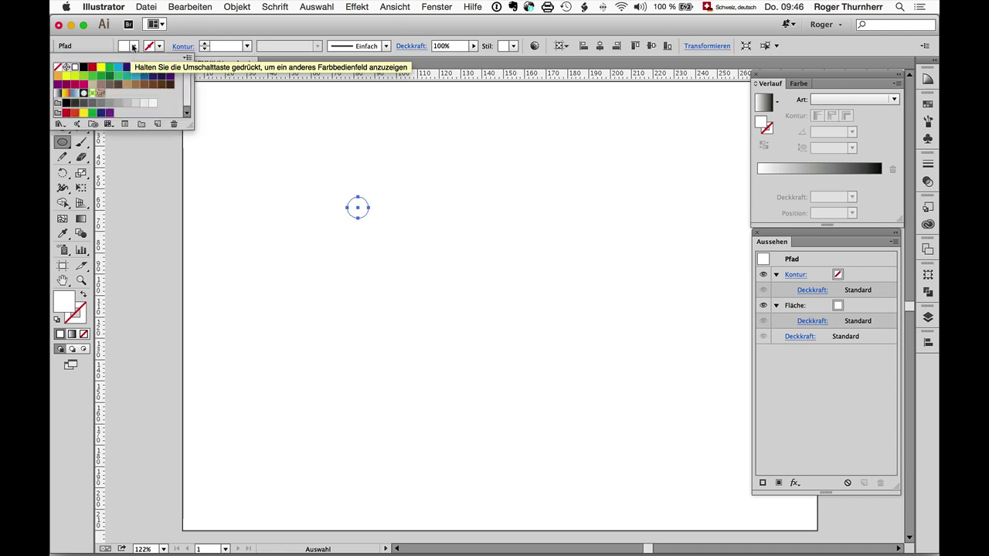
pyautogui.click(127, 84)
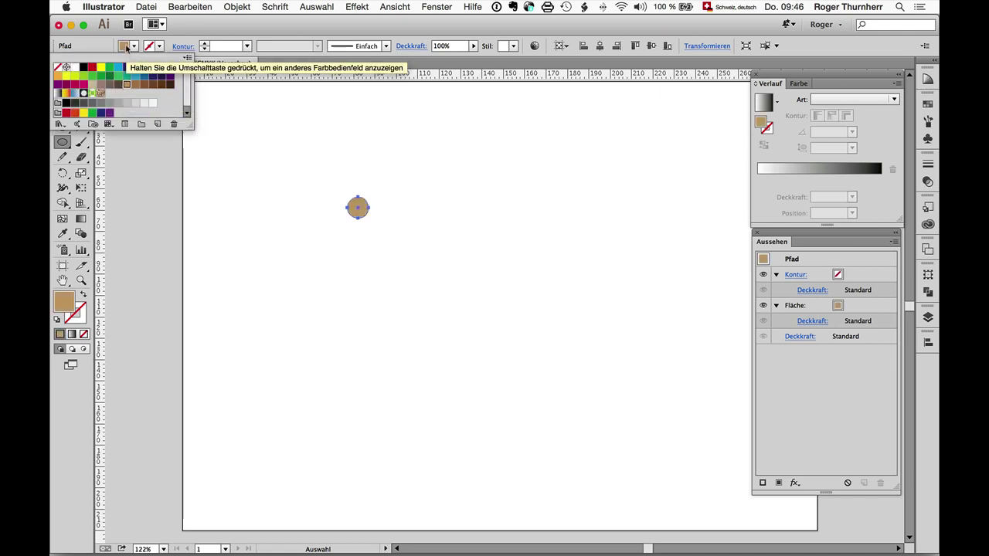
pyautogui.click(127, 47)
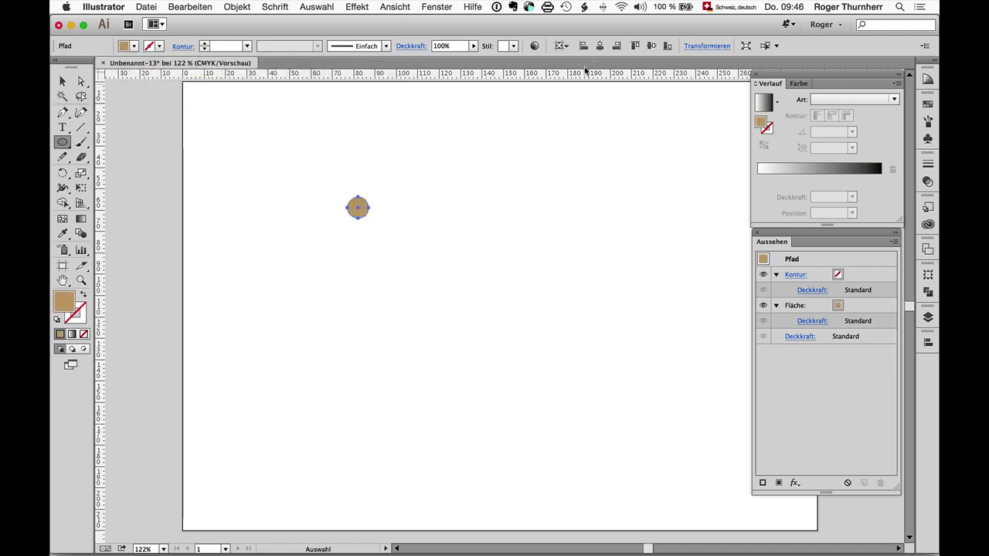
# Centre the circle horizontally and vertically on the artboard.
pyautogui.click(561, 46)
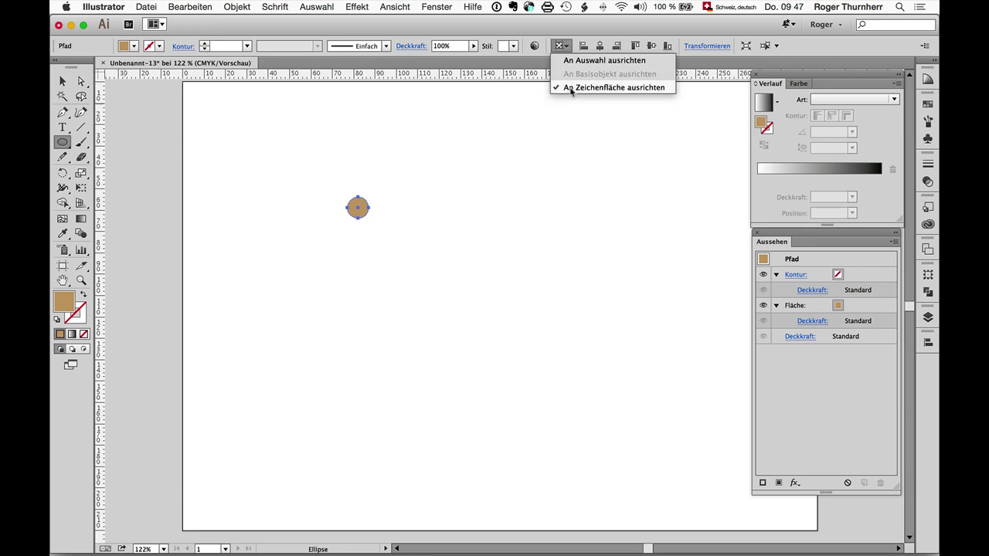
pyautogui.click(599, 47)
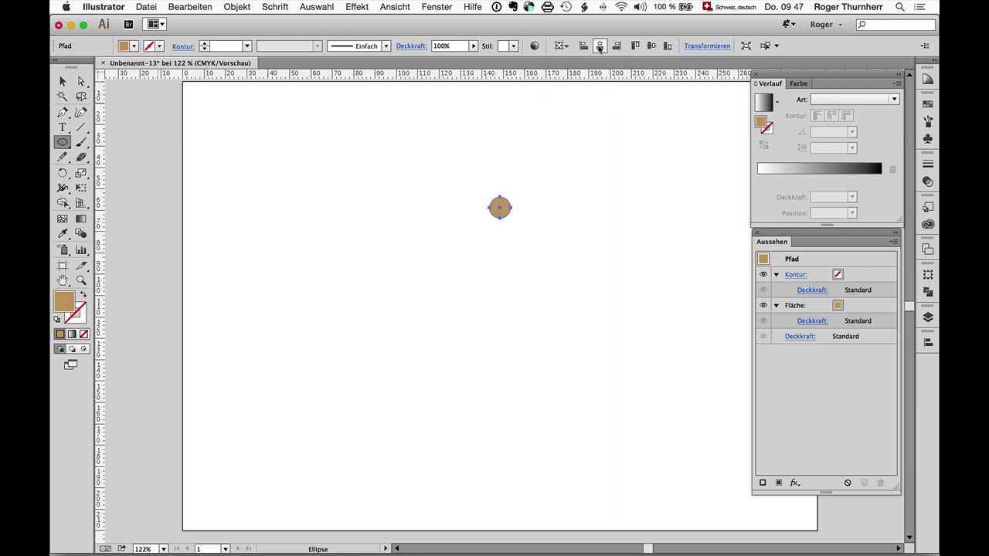
pyautogui.click(651, 46)
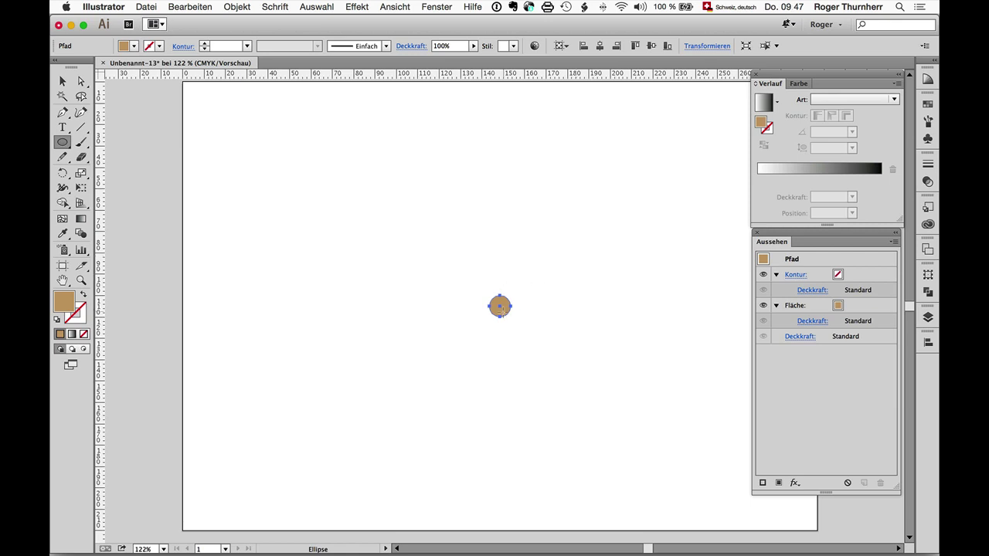
# Fill the circle with a radial gradient from dark blue to light blue.
pyautogui.click(765, 102)
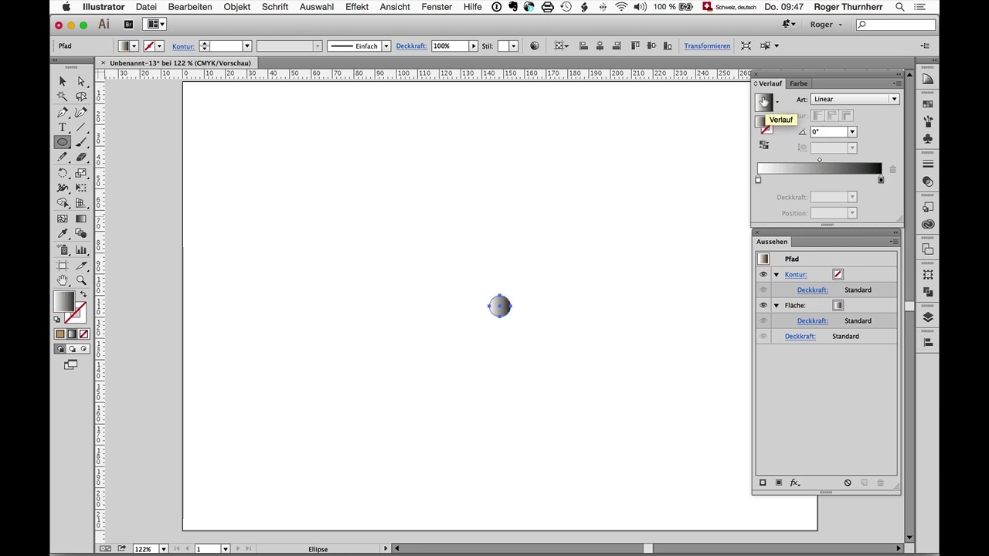
pyautogui.click(851, 103)
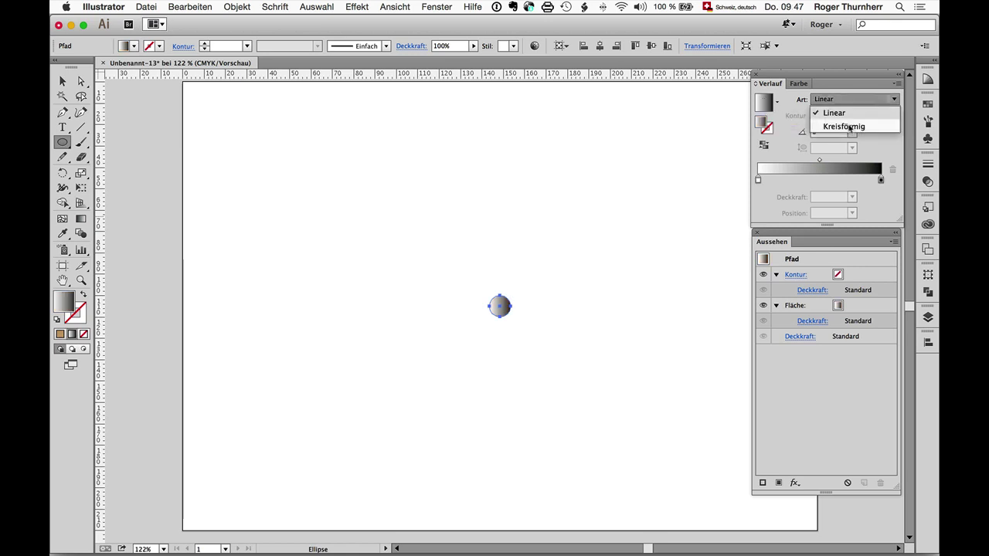
pyautogui.click(840, 126)
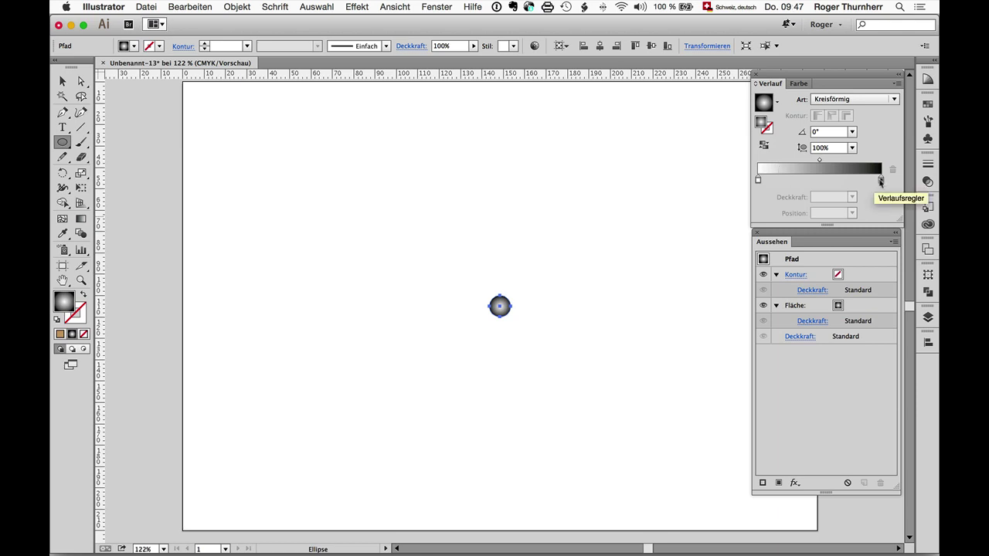
pyautogui.doubleClick(880, 180)
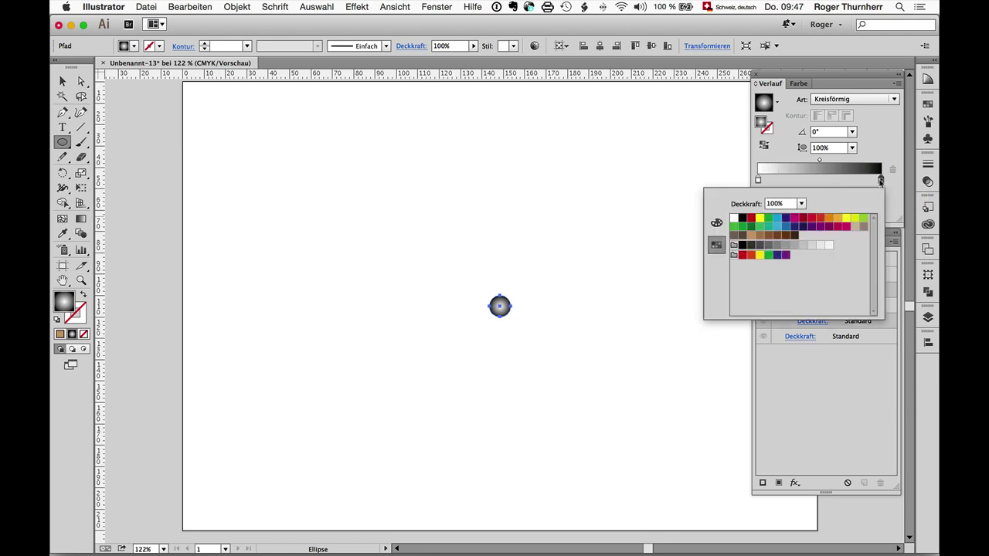
pyautogui.click(777, 225)
pyautogui.doubleClick(758, 180)
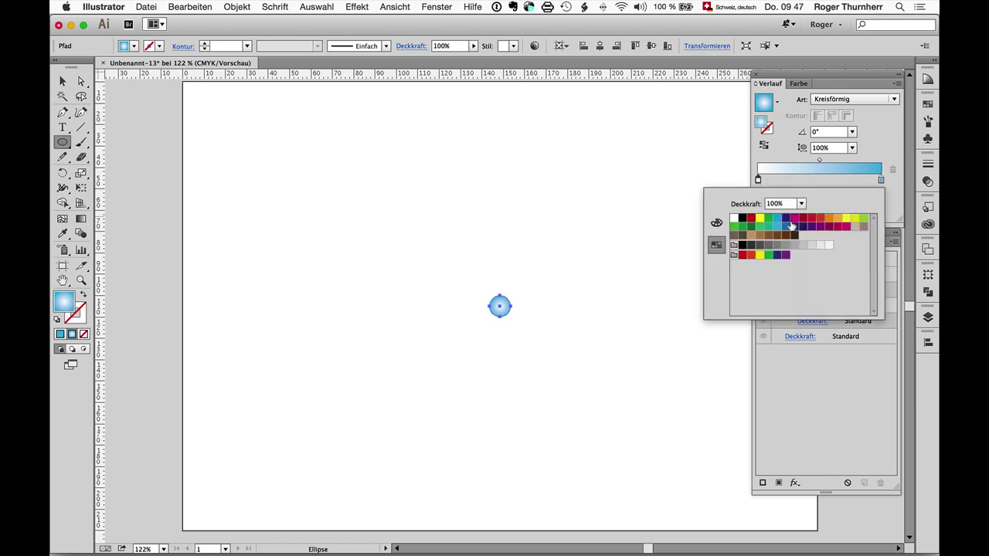
pyautogui.click(791, 225)
pyautogui.click(782, 156)
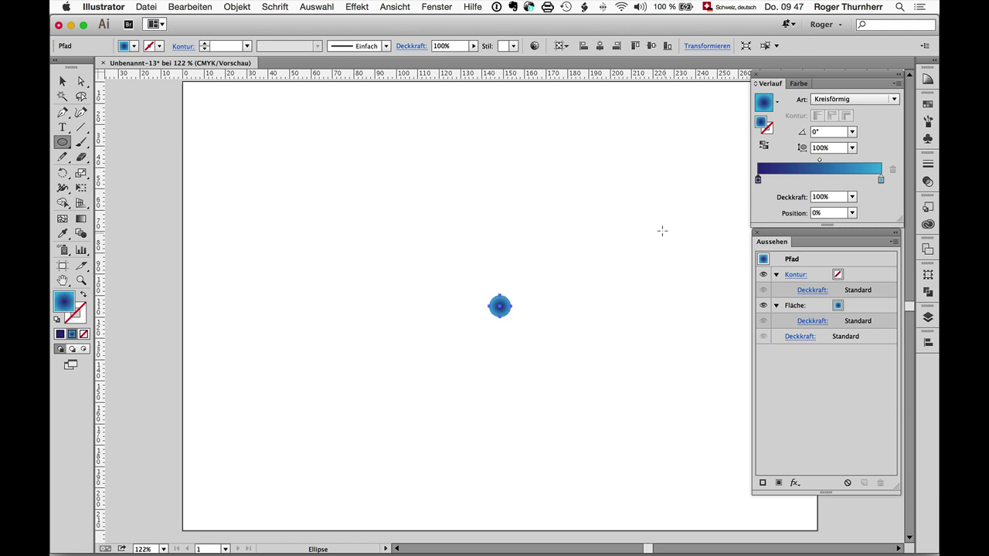
# Select the circle's fill in the Appearance panel for adding effects.
pyautogui.click(858, 309)
pyautogui.click(360, 7)
pyautogui.click(361, 7)
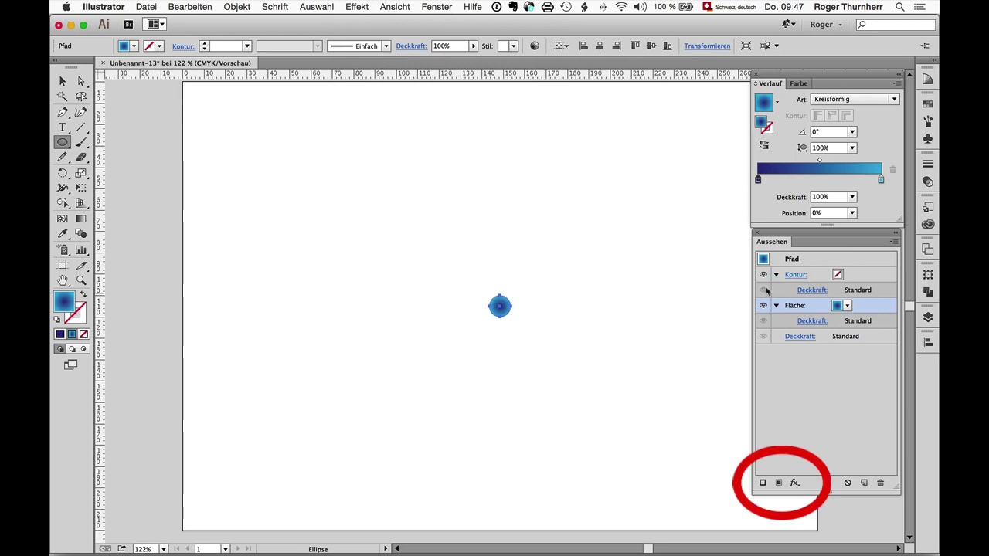
# Add a Transform effect to the fill: scale 117% both ways with 24 copies.
pyautogui.click(794, 483)
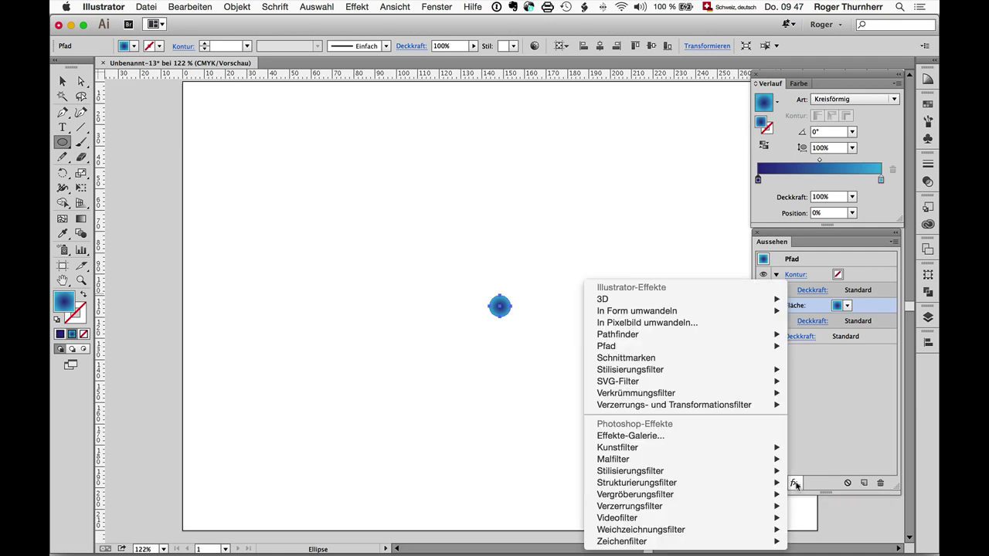
pyautogui.moveTo(673, 405)
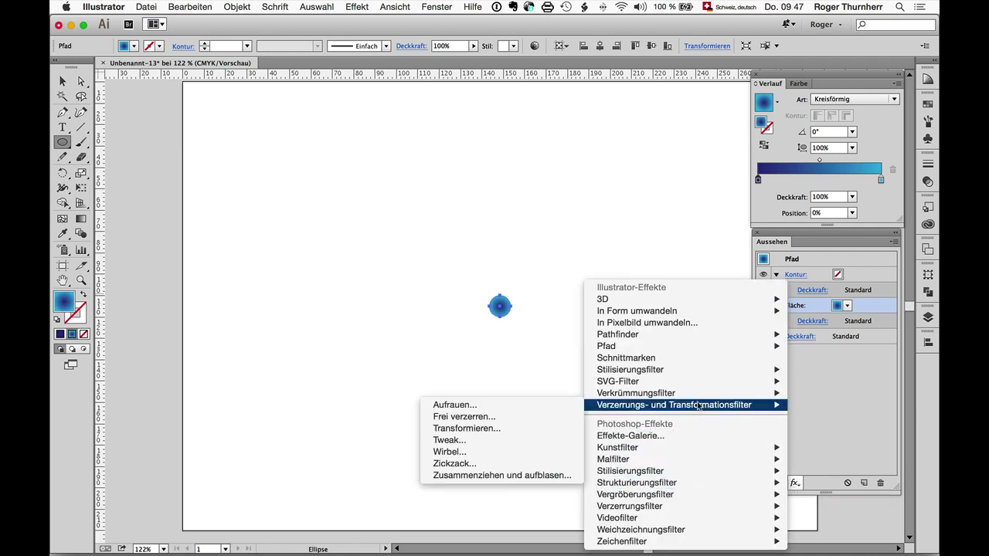
pyautogui.click(530, 432)
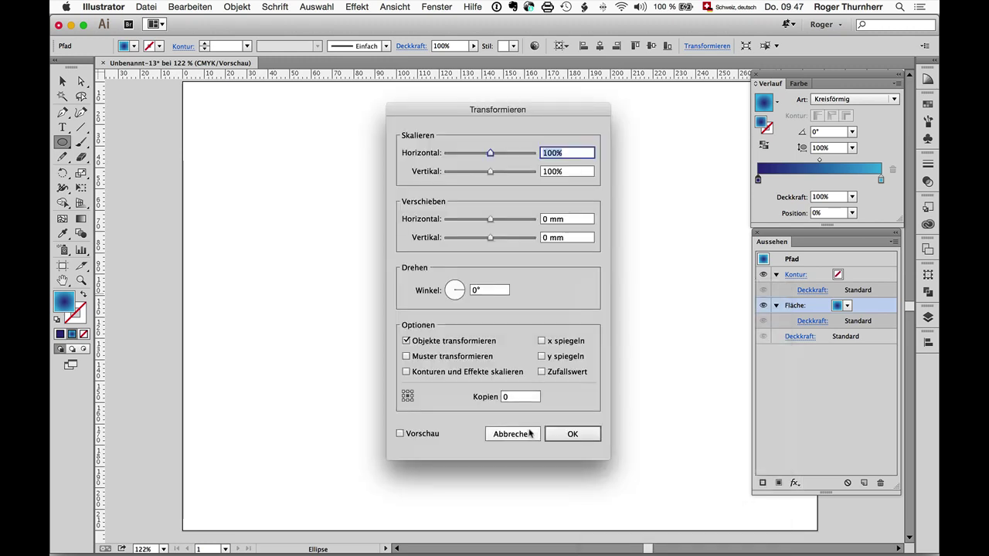
pyautogui.moveTo(425, 113); pyautogui.dragTo(223, 103)
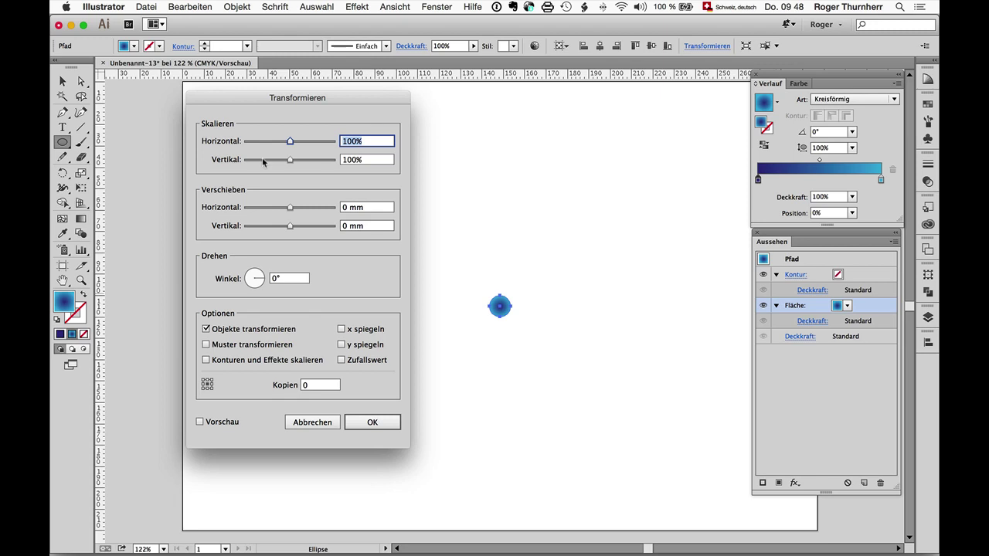
pyautogui.write('117')
pyautogui.press('Tab')
pyautogui.write('17')
pyautogui.press('BackSpace')
pyautogui.press('BackSpace')
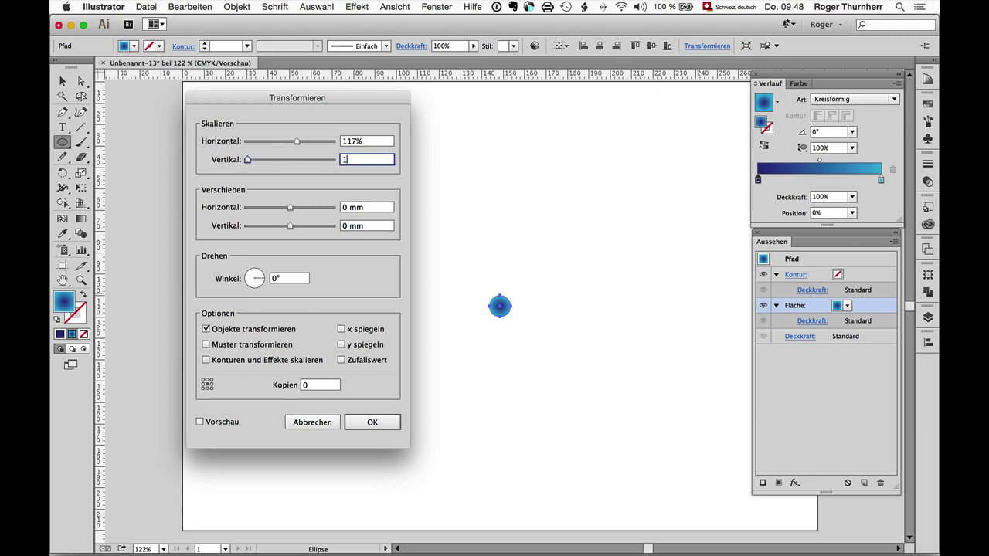
pyautogui.write('117')
pyautogui.press('Tab')
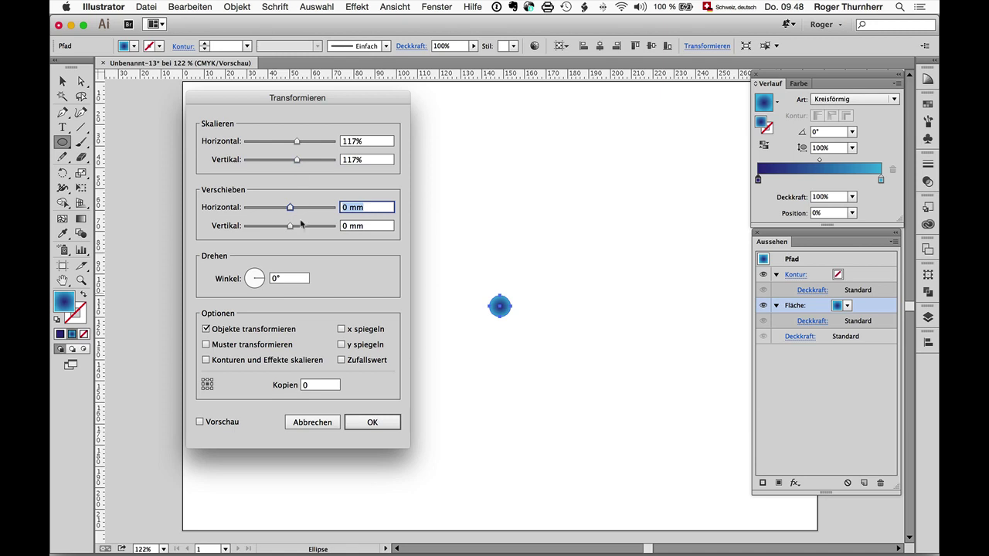
pyautogui.click(299, 388)
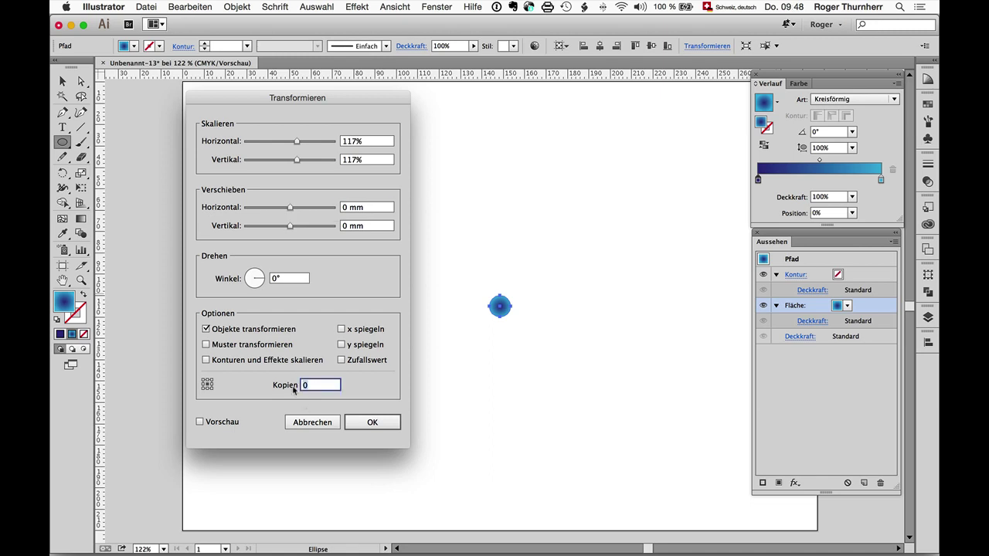
pyautogui.write('24')
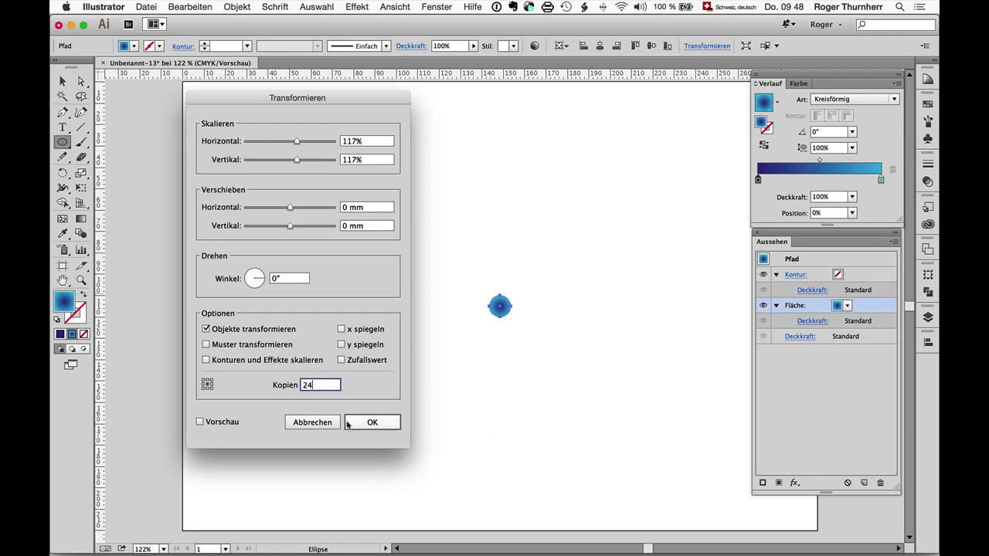
pyautogui.click(351, 423)
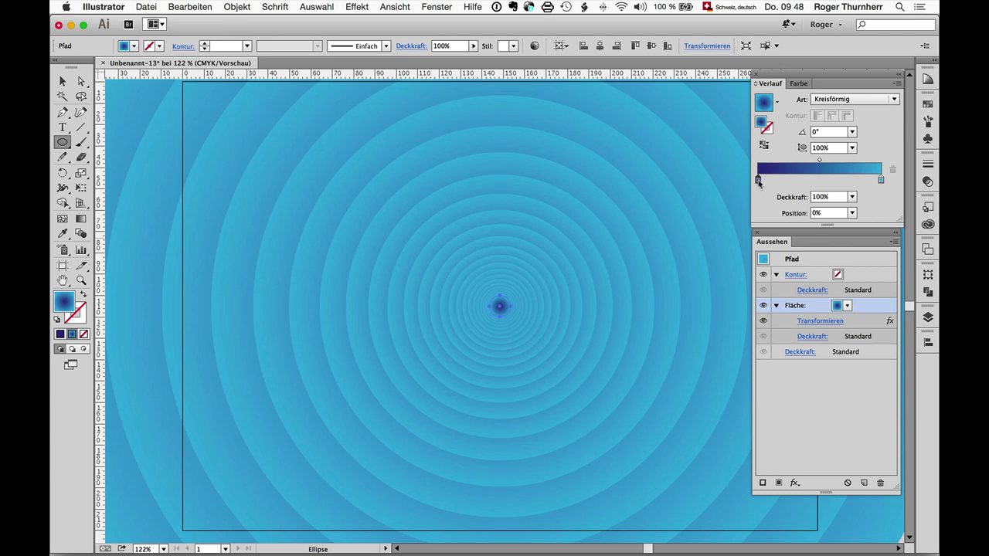
# Move the dark blue gradient stop to about 74.5% position.
pyautogui.moveTo(758, 181); pyautogui.dragTo(852, 181)
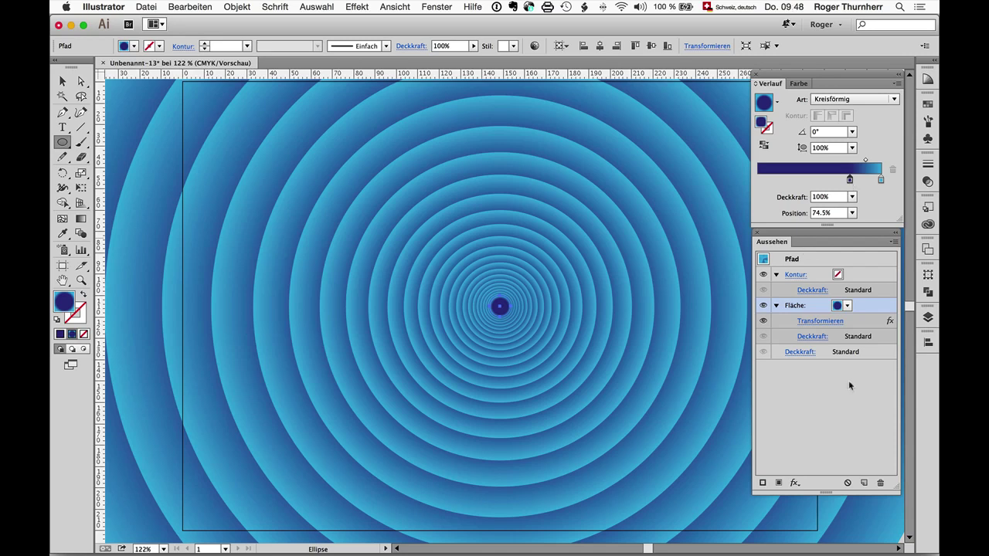
pyautogui.click(795, 482)
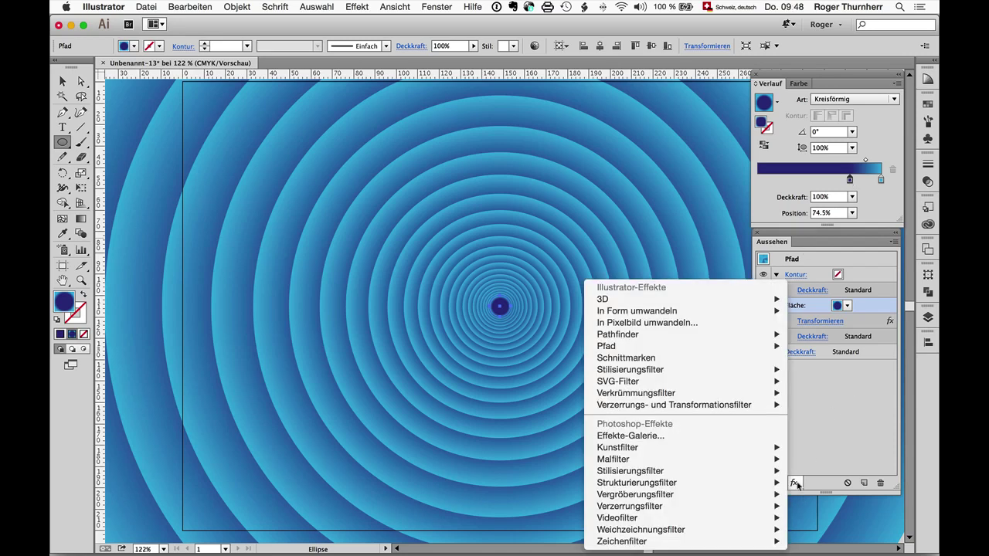
pyautogui.moveTo(629, 370)
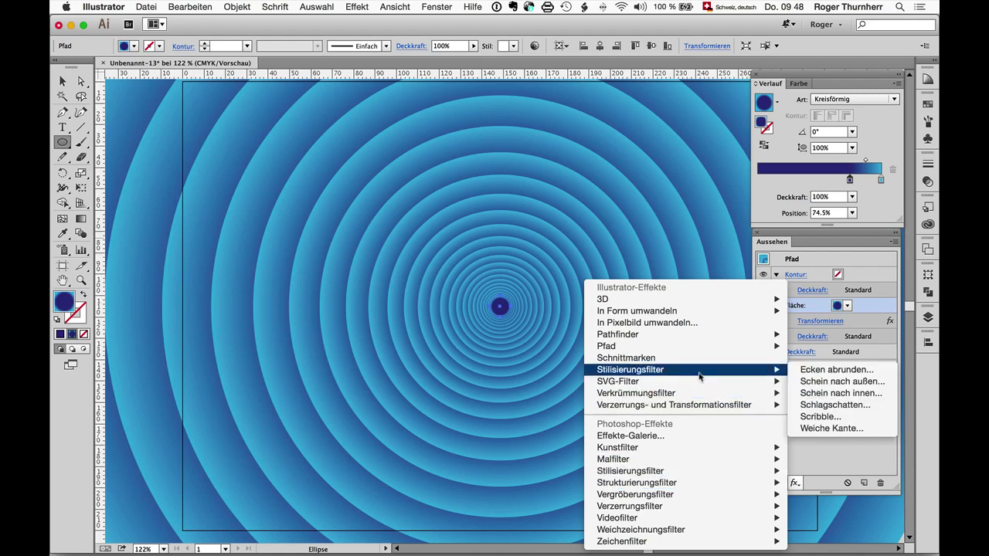
# Add a 0.5 mm Multiply outer glow and stack it above the Transform effect.
pyautogui.click(837, 382)
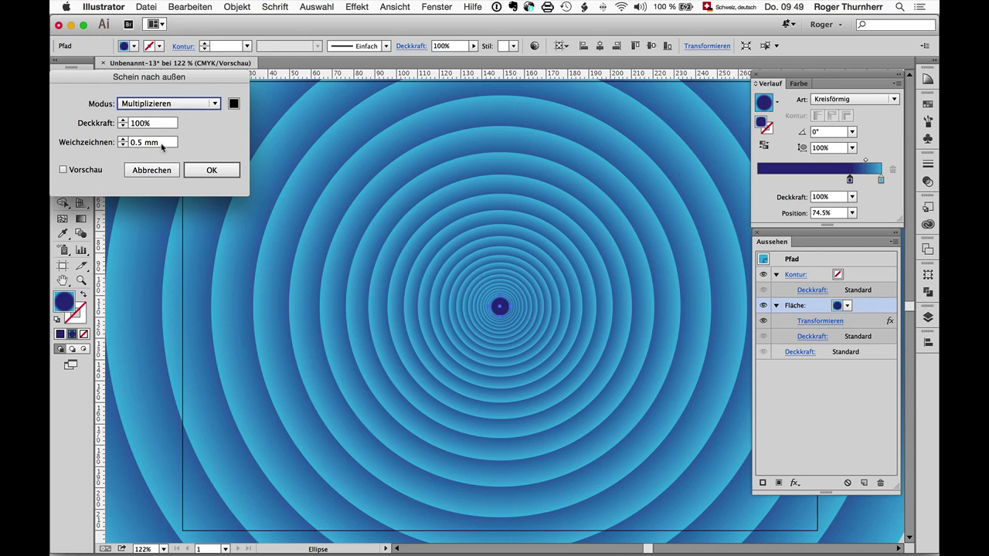
pyautogui.click(202, 172)
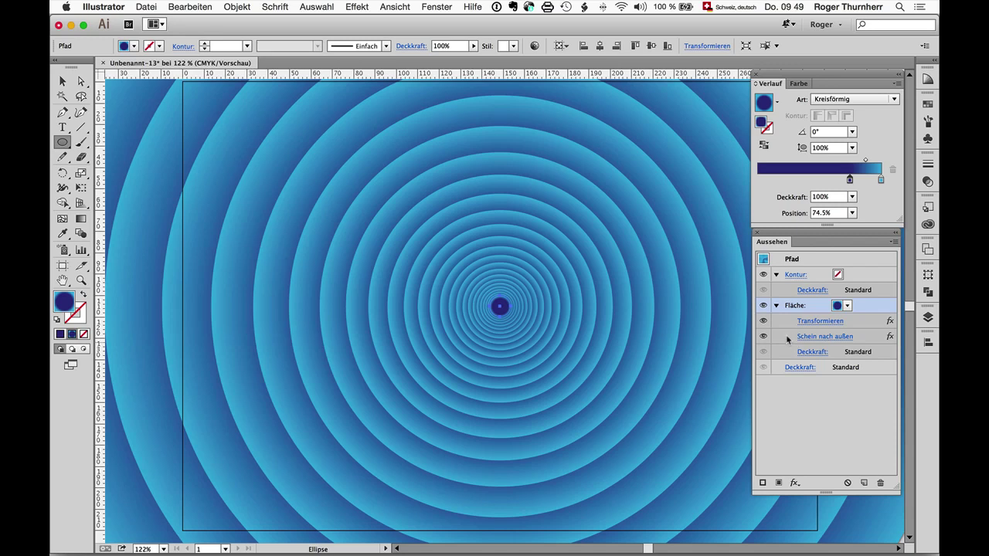
pyautogui.moveTo(889, 339); pyautogui.dragTo(889, 319)
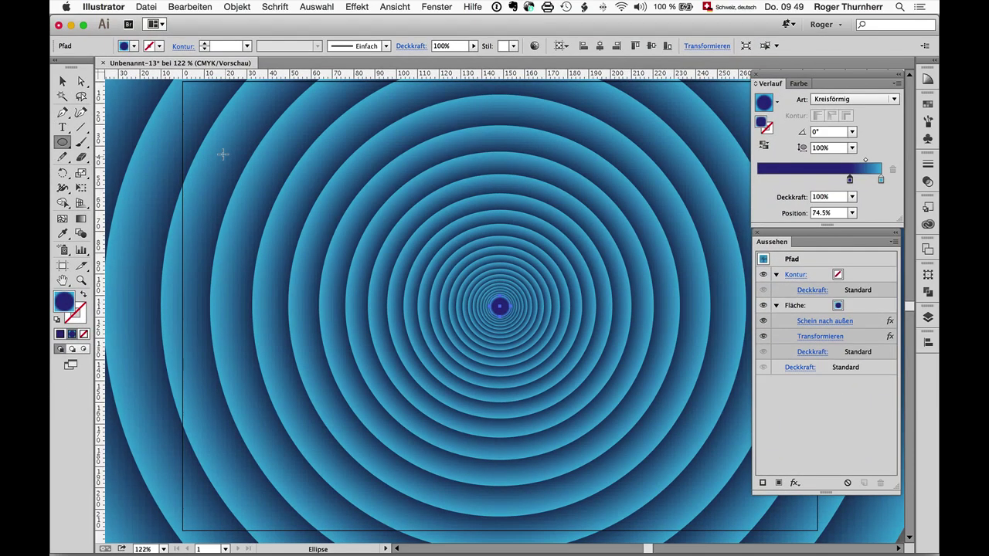
# Change the document raster effects resolution from 300 to a custom 1200 ppi.
pyautogui.click(357, 7)
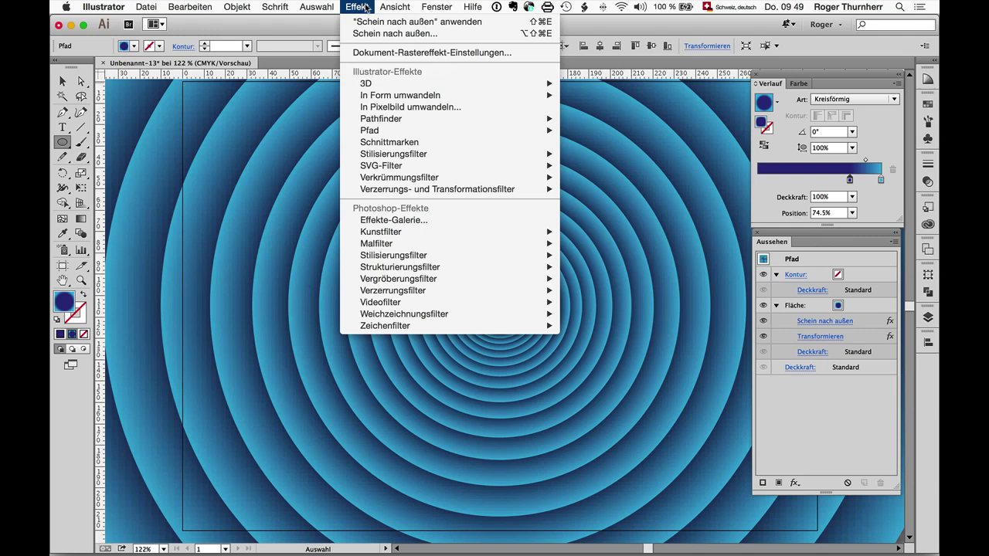
pyautogui.click(382, 52)
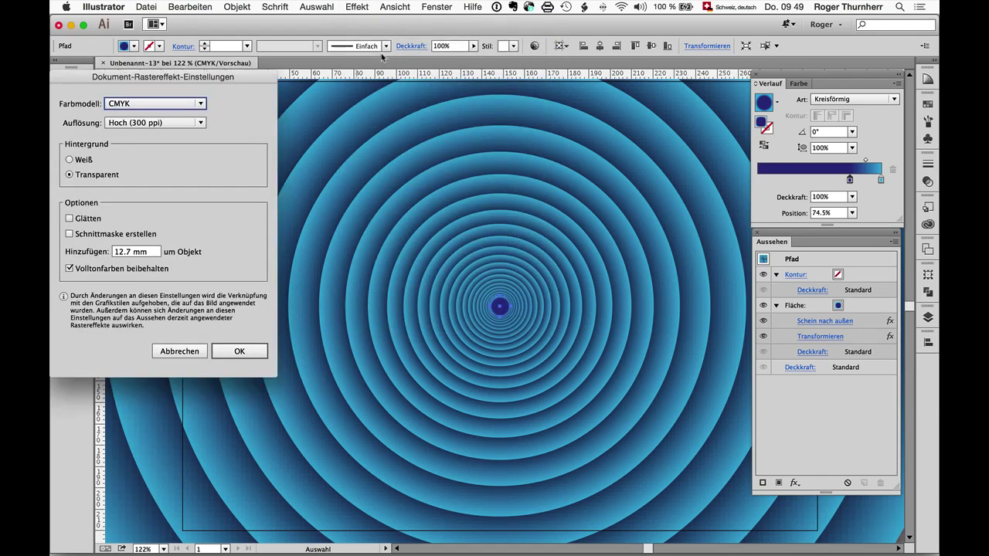
pyautogui.click(200, 123)
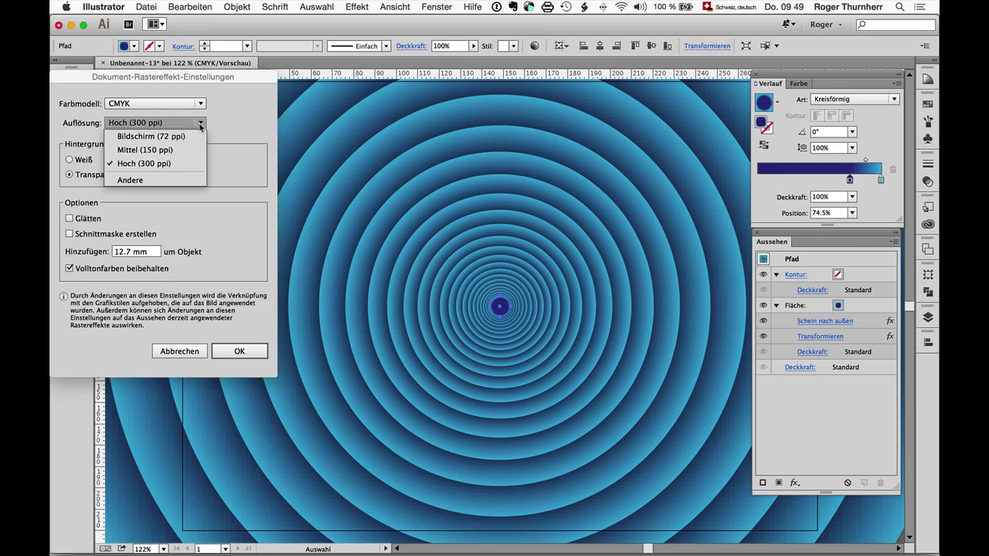
pyautogui.click(162, 182)
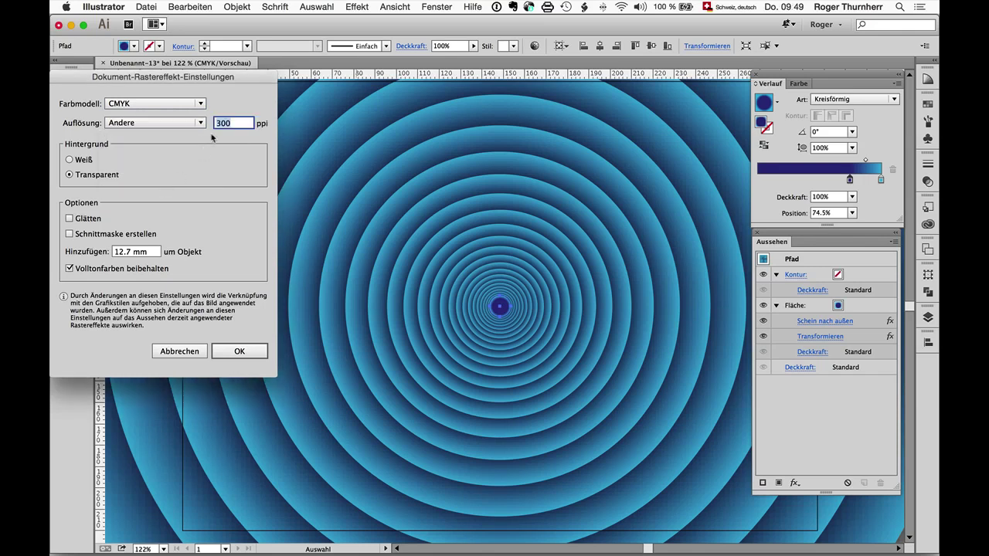
pyautogui.write('1200')
pyautogui.click(239, 350)
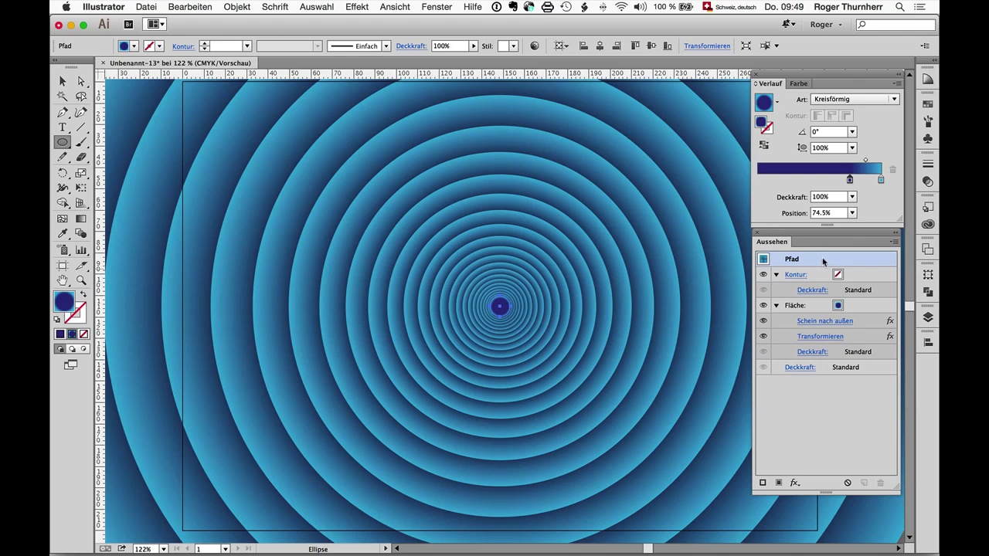
# Apply a 30% Pucker & Bloat, bending the rings into a four-lobed butterfly pattern.
pyautogui.click(794, 483)
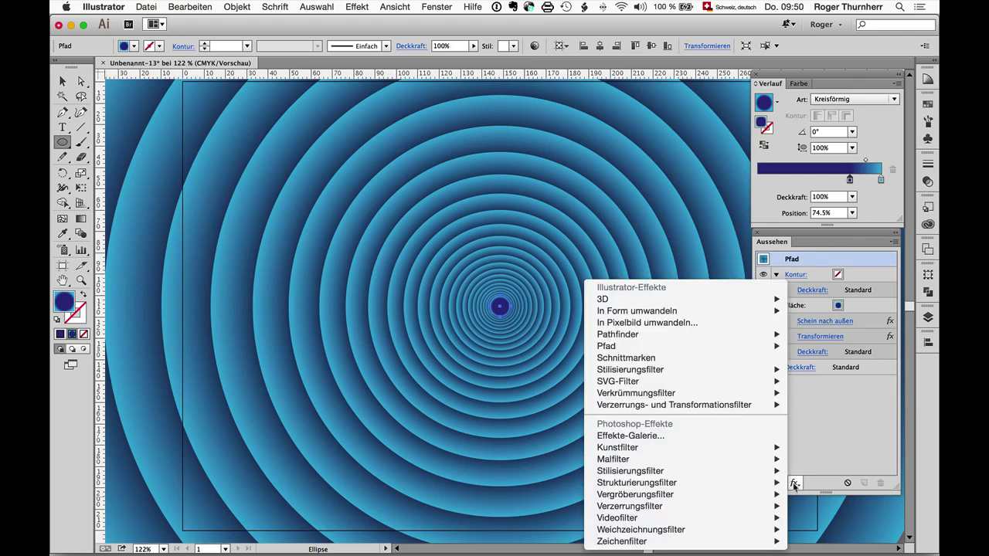
pyautogui.moveTo(674, 404)
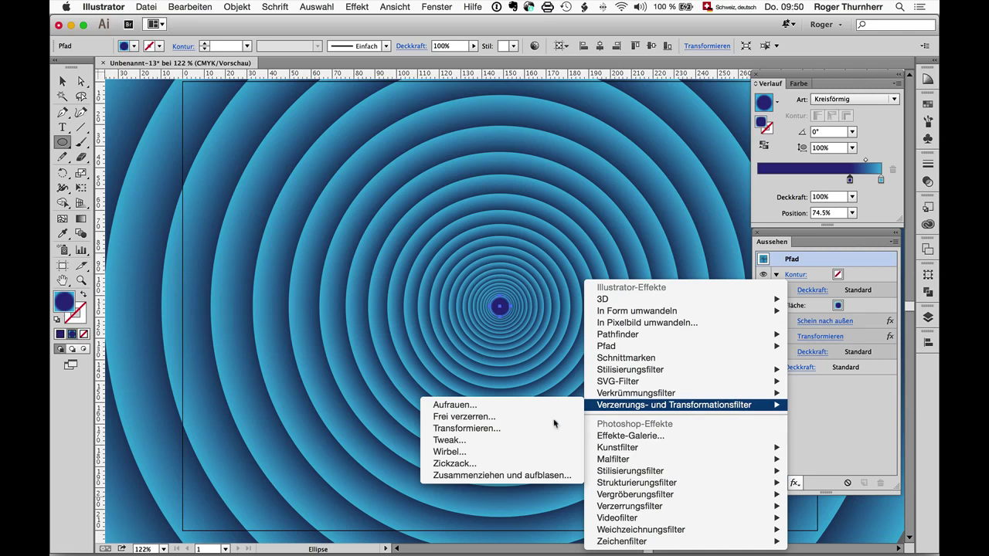
pyautogui.click(522, 476)
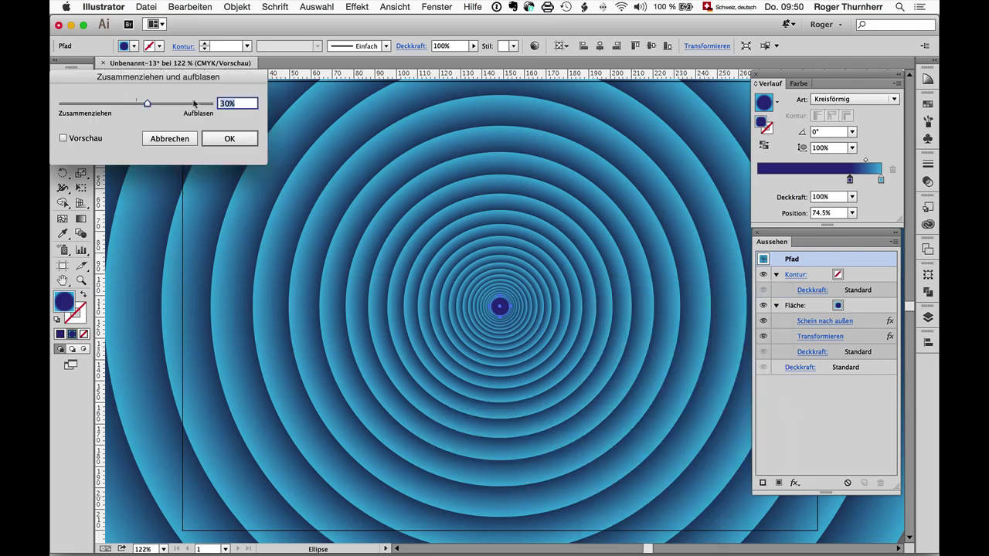
pyautogui.moveTo(147, 104); pyautogui.dragTo(136, 104)
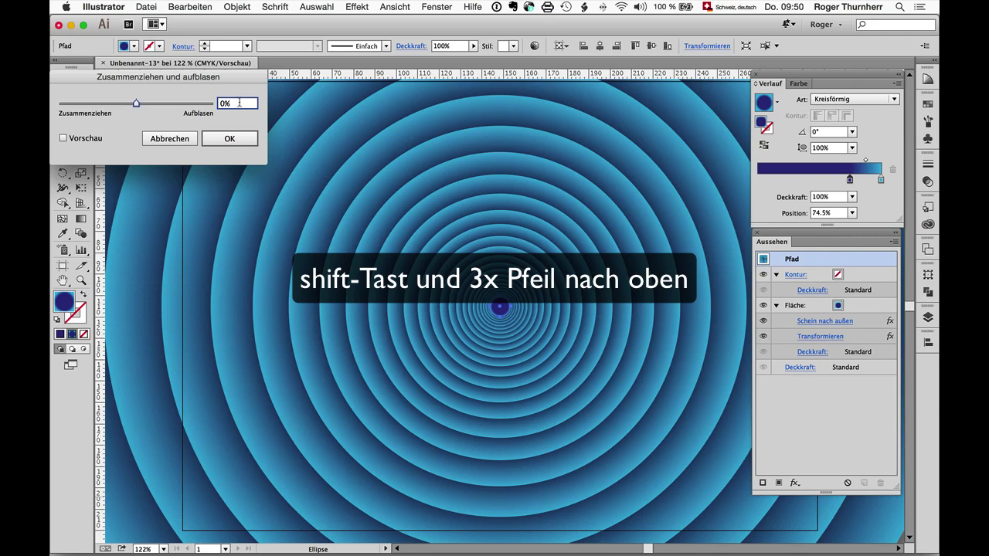
pyautogui.hotkey('shift', 'Up')
pyautogui.hotkey('shift', 'Up')
pyautogui.hotkey('shift', 'Up')
pyautogui.click(229, 138)
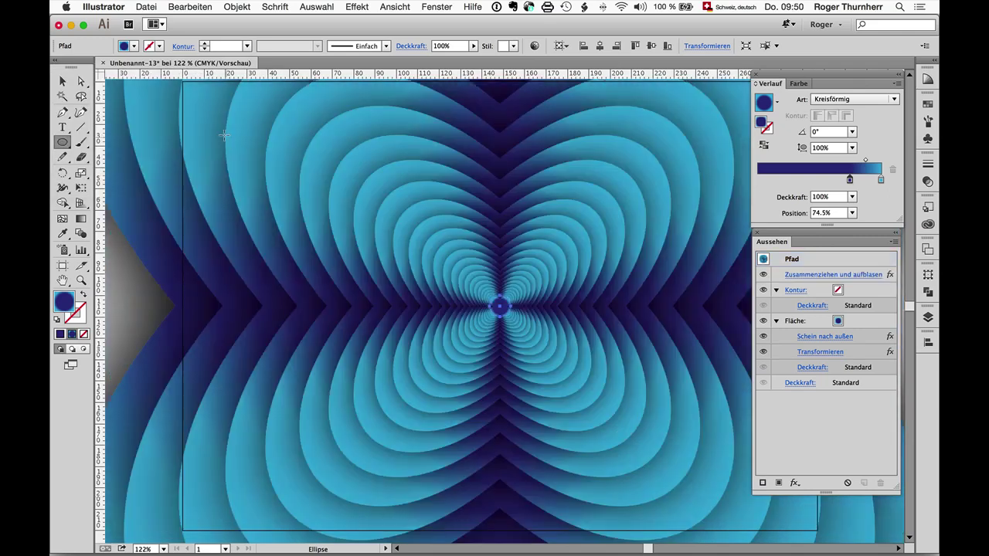